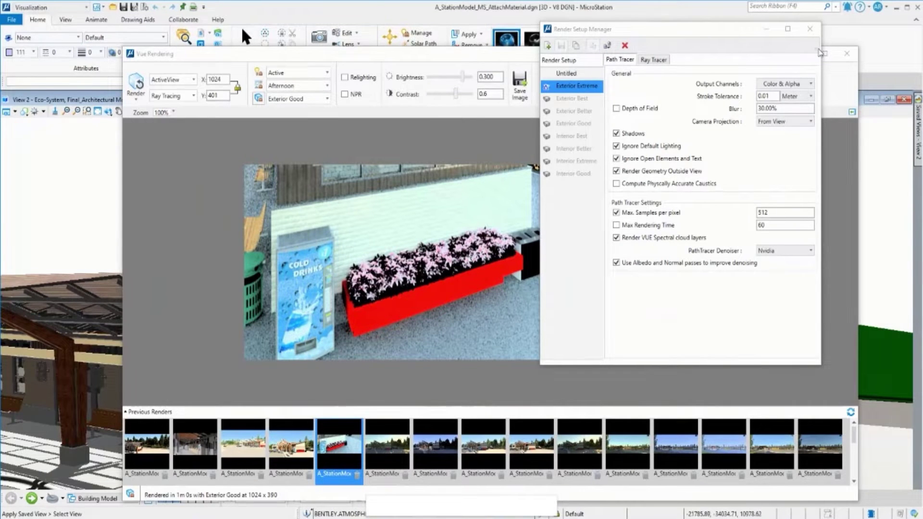
# - Close the Render Setup Manager and check the light setup and atmosphere preset lists without changing them
pyautogui.click(809, 28)
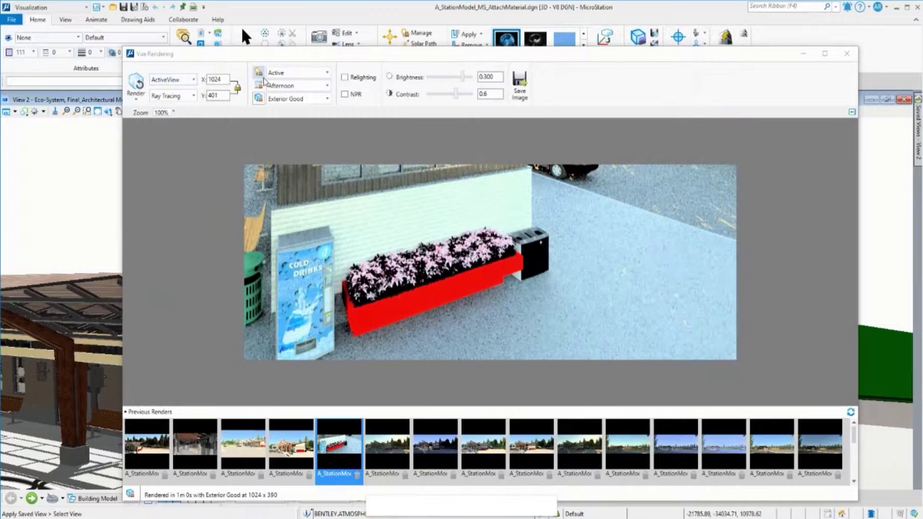
pyautogui.click(317, 72)
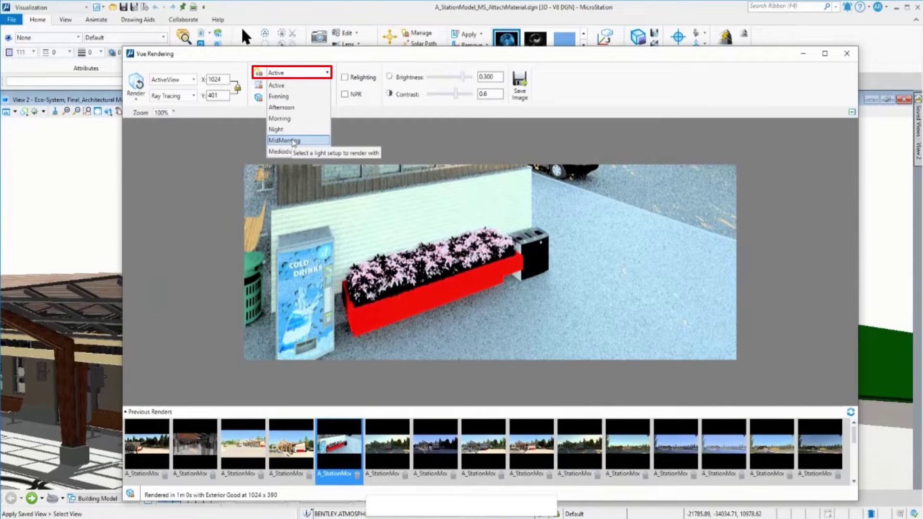
pyautogui.click(281, 107)
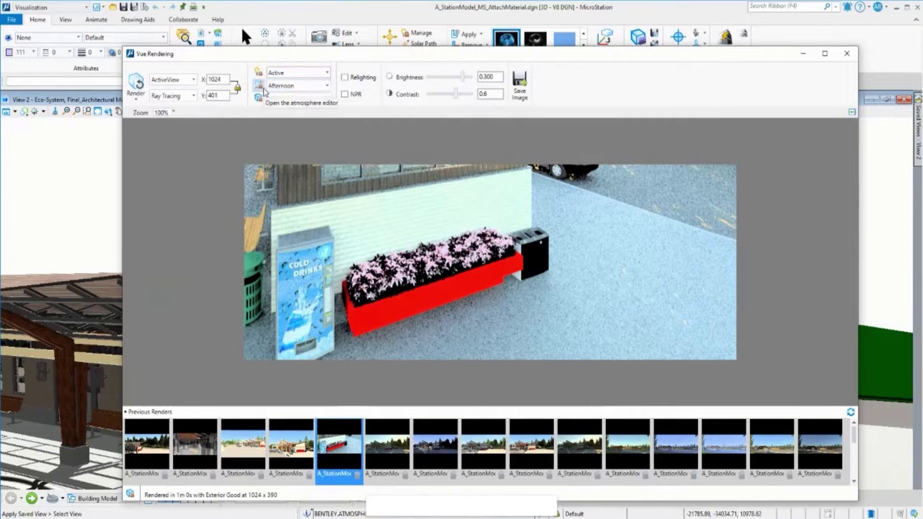
pyautogui.click(322, 86)
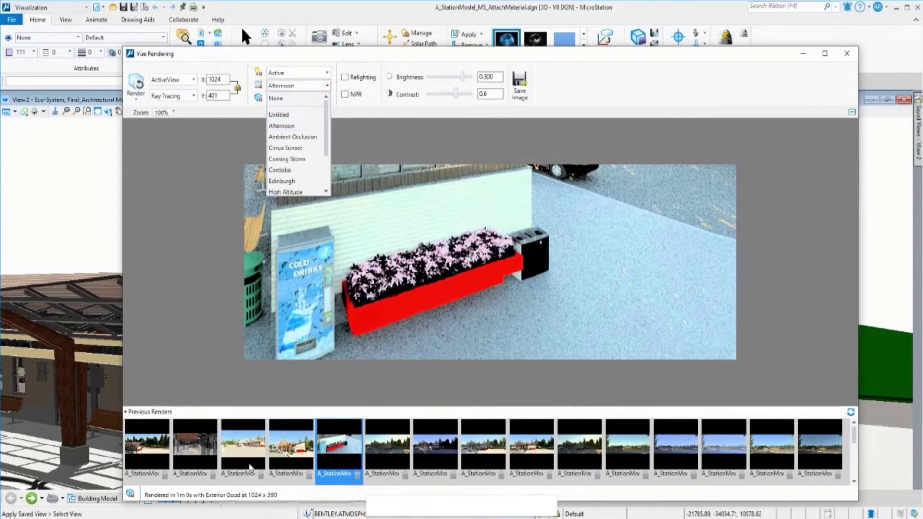
pyautogui.click(853, 481)
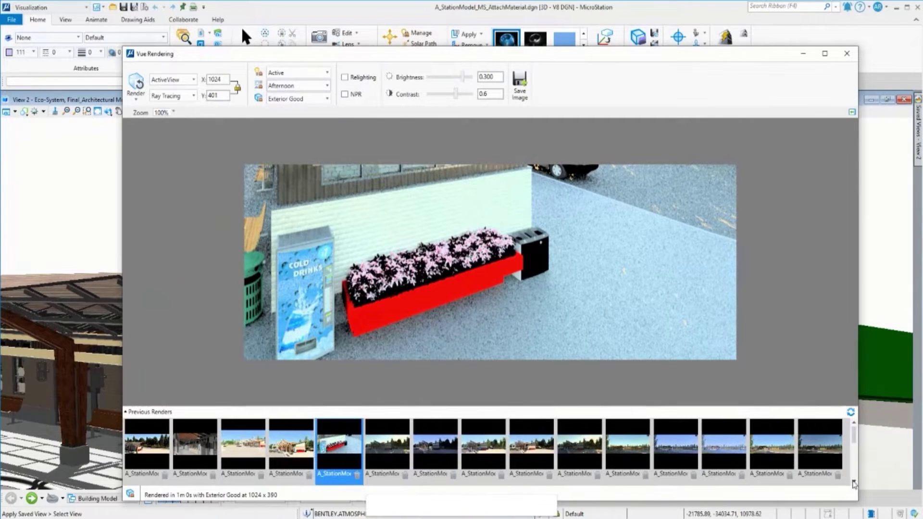
pyautogui.click(195, 443)
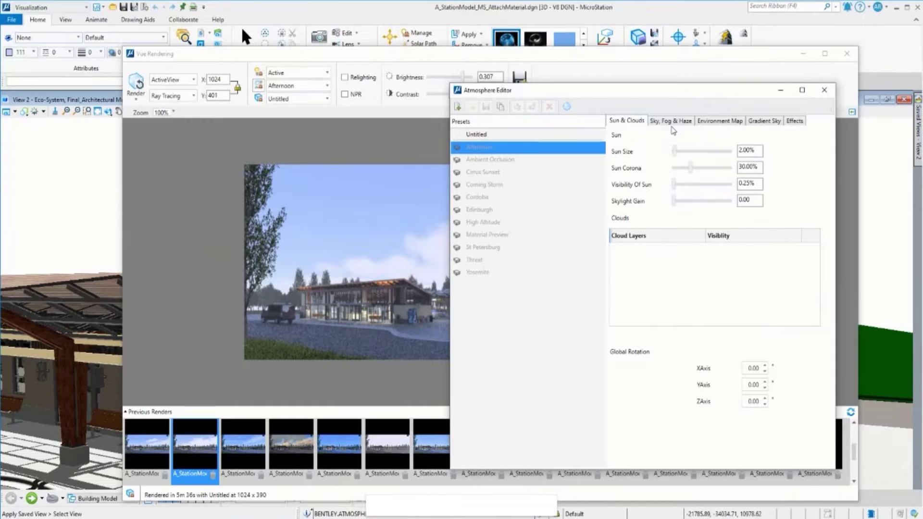
pyautogui.click(791, 121)
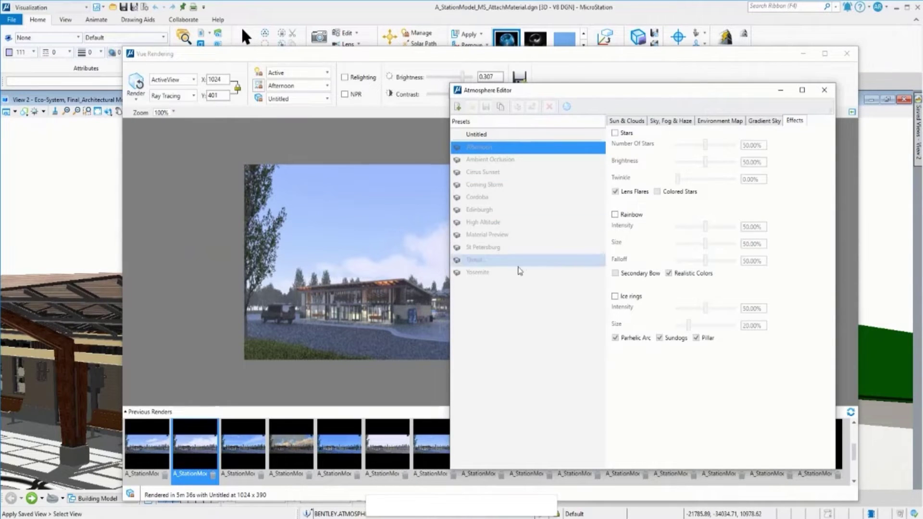
pyautogui.click(823, 90)
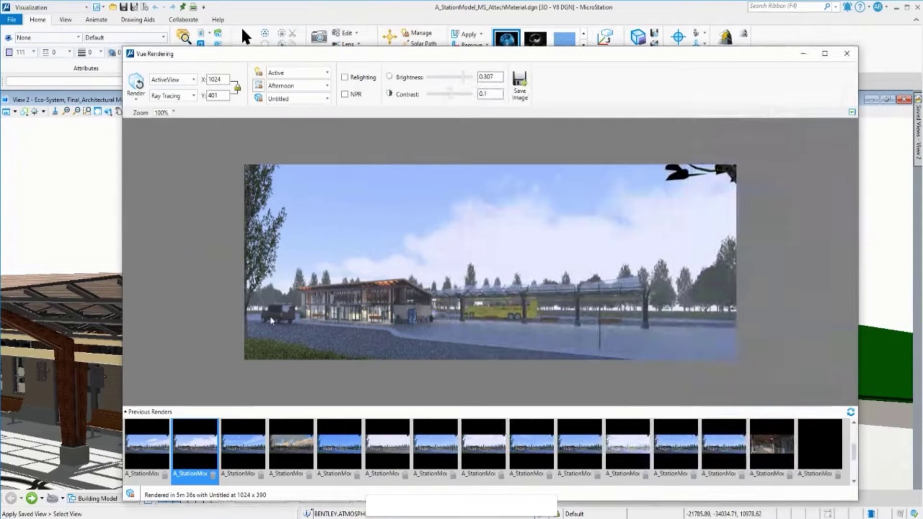
# - Browse the third through twelfth earlier renders, then reload the fourth, cloudy sunset render
pyautogui.click(253, 449)
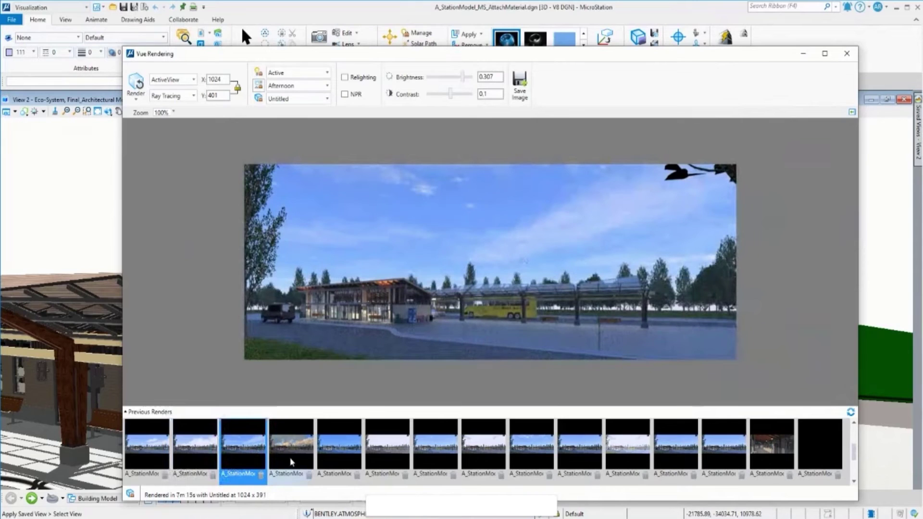
pyautogui.click(294, 450)
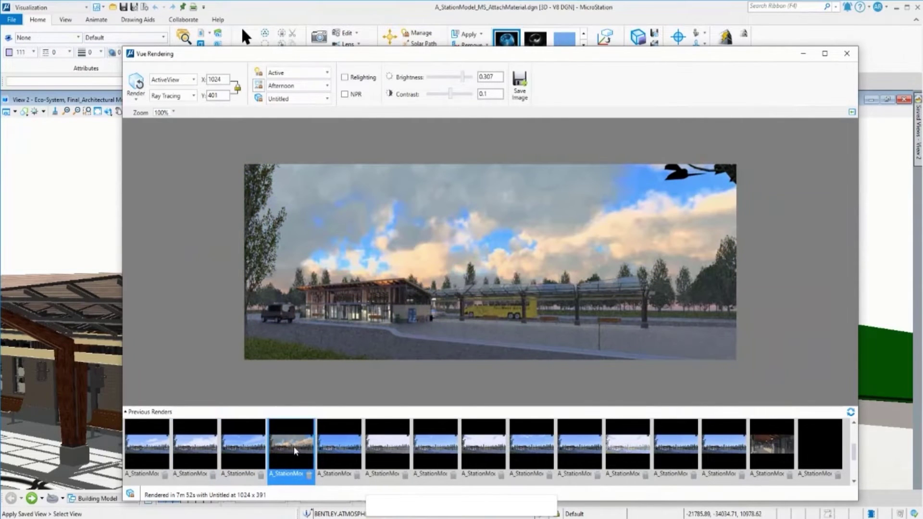
pyautogui.click(335, 451)
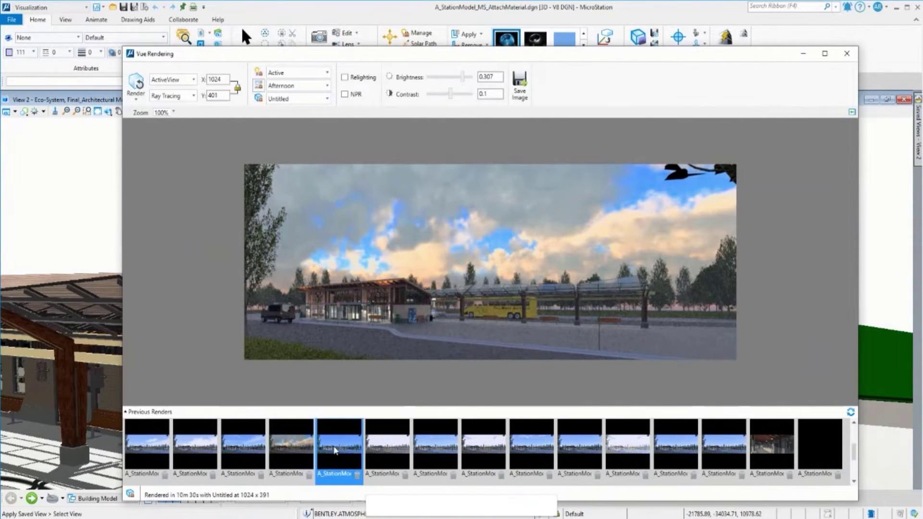
pyautogui.click(381, 450)
pyautogui.click(430, 452)
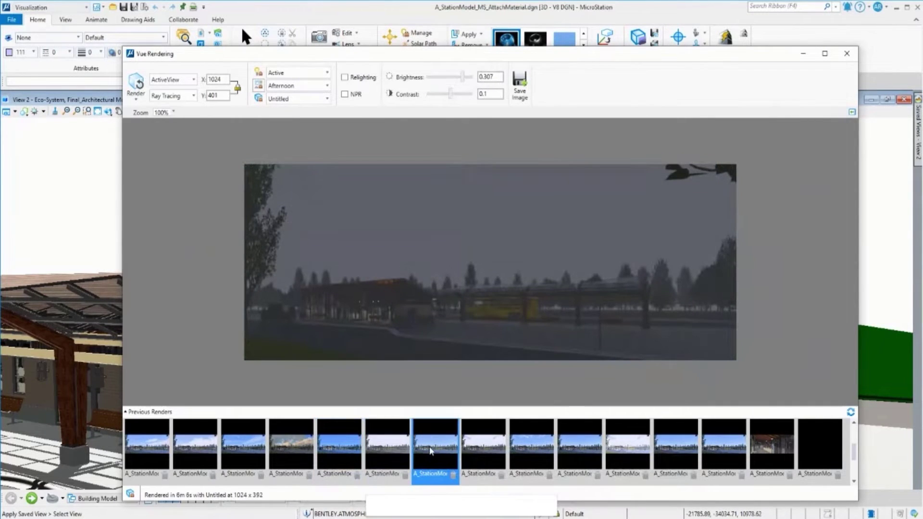
pyautogui.click(476, 450)
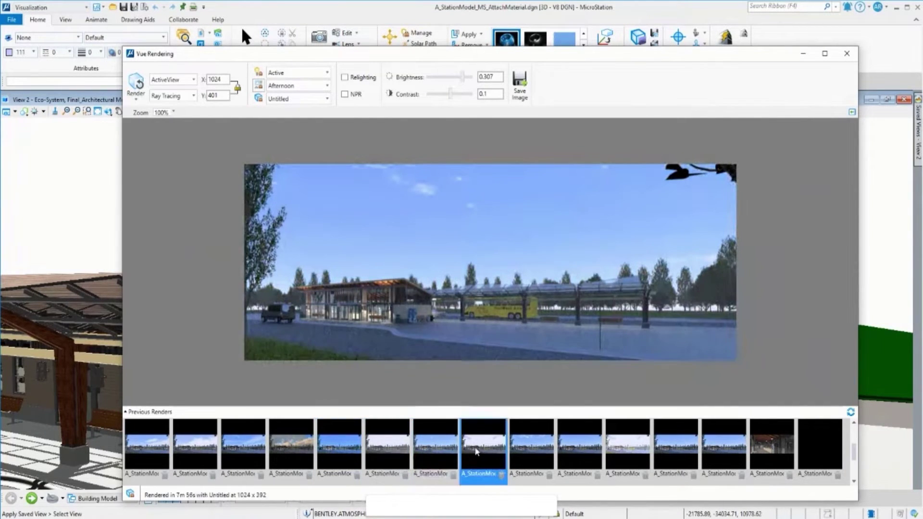
pyautogui.click(524, 445)
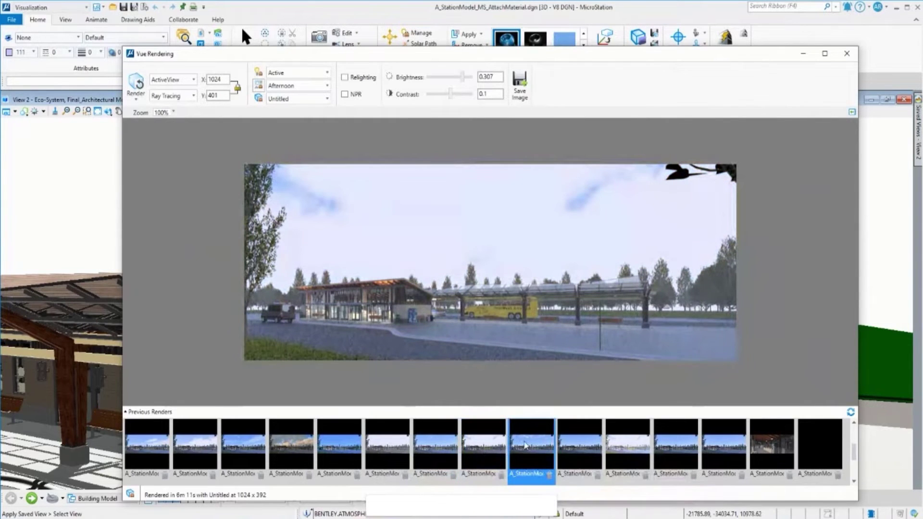
pyautogui.click(575, 444)
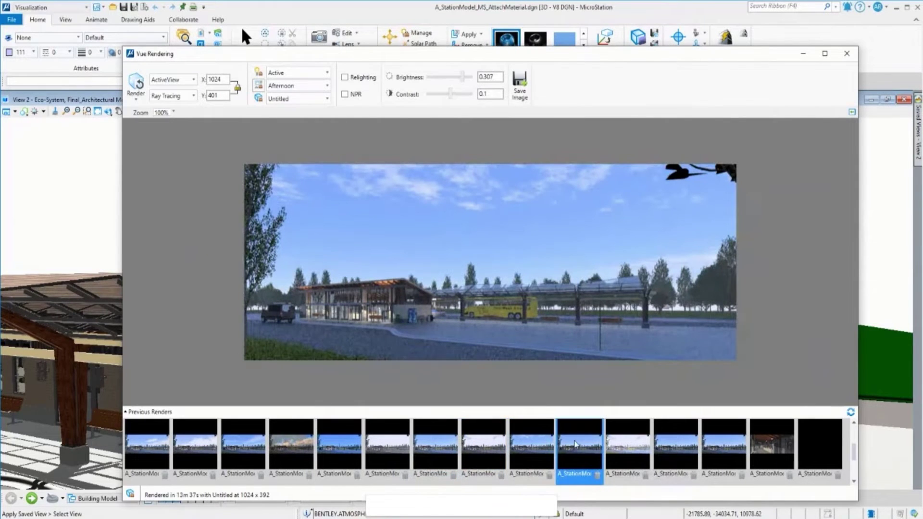
pyautogui.click(620, 447)
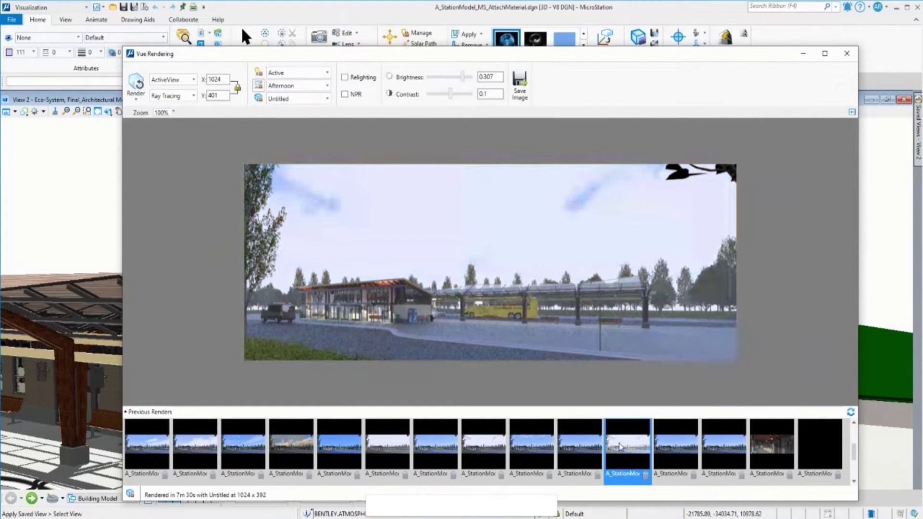
pyautogui.click(675, 449)
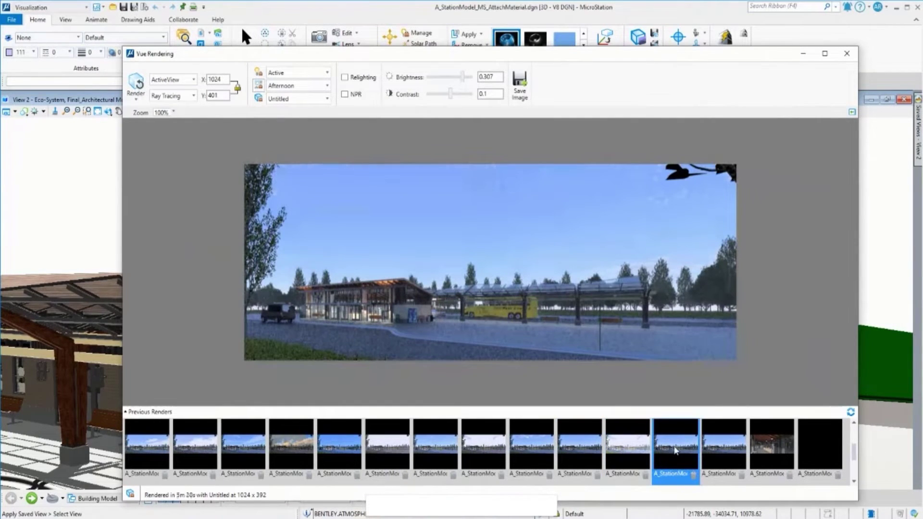
pyautogui.click(291, 447)
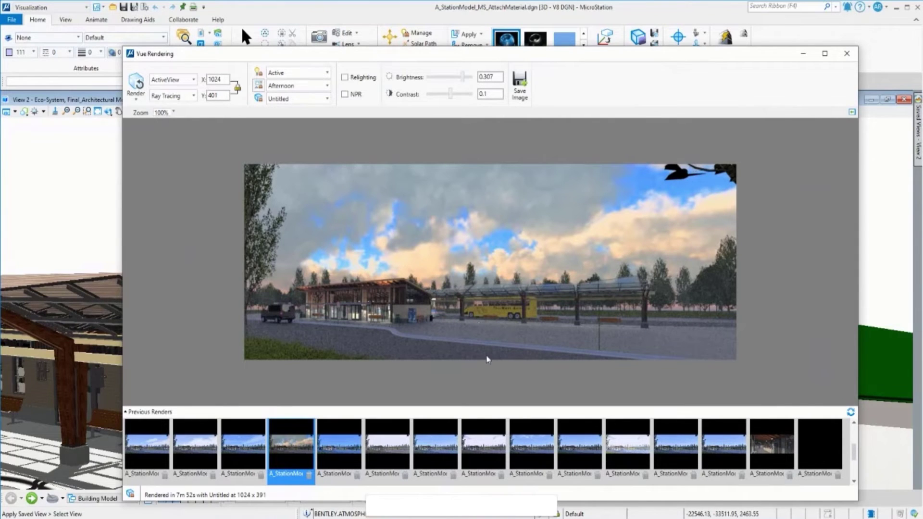
# - Show the Render button's mode list with the Fast Preview option
pyautogui.click(136, 99)
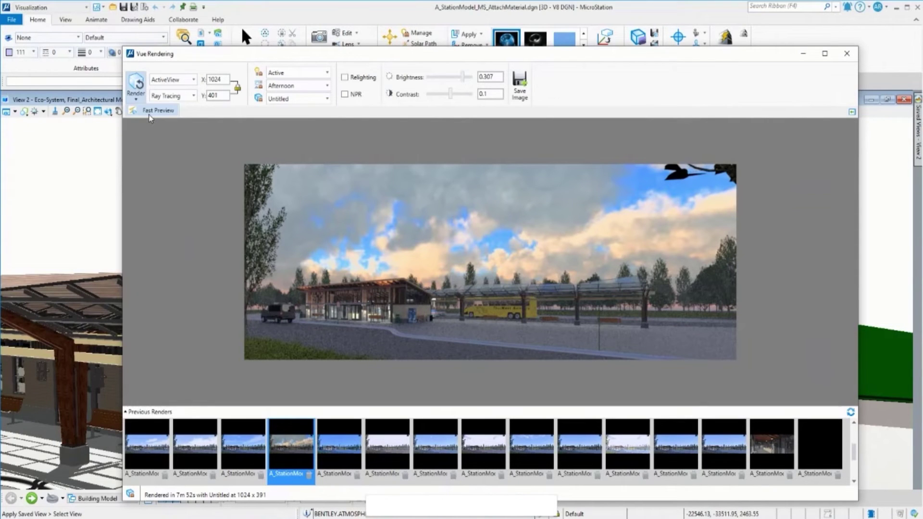
# - Move the Vue Rendering window higher and load the clear-sky daylight render with bus and van
pyautogui.click(440, 58)
pyautogui.moveTo(440, 59); pyautogui.dragTo(440, 38)
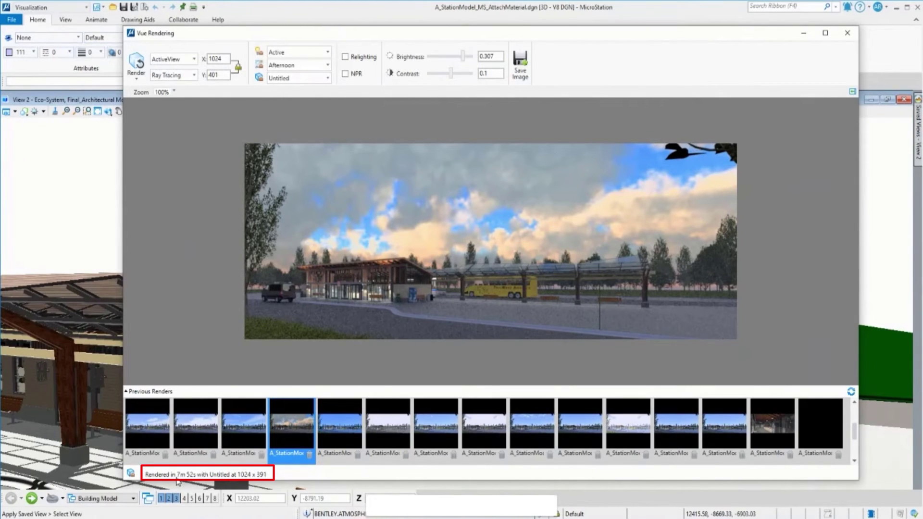
pyautogui.click(388, 432)
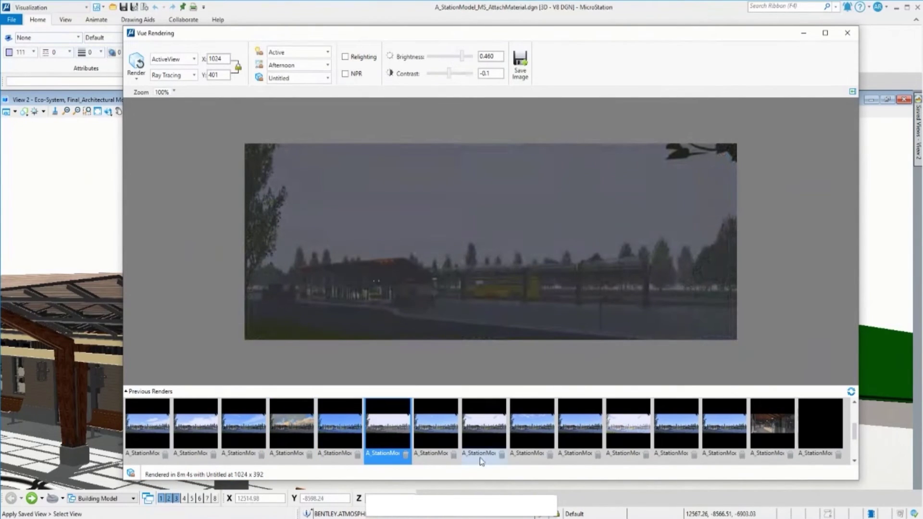
pyautogui.scroll(-1, 786, 428)
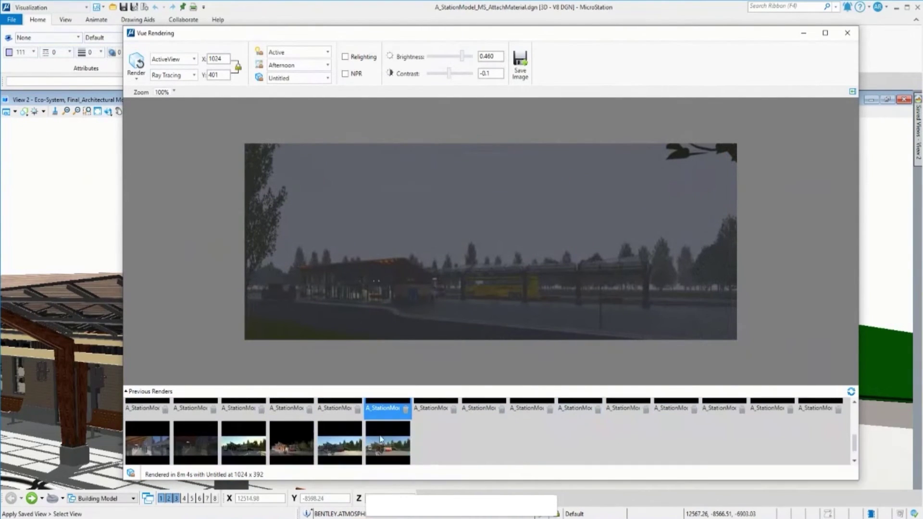
pyautogui.click(319, 446)
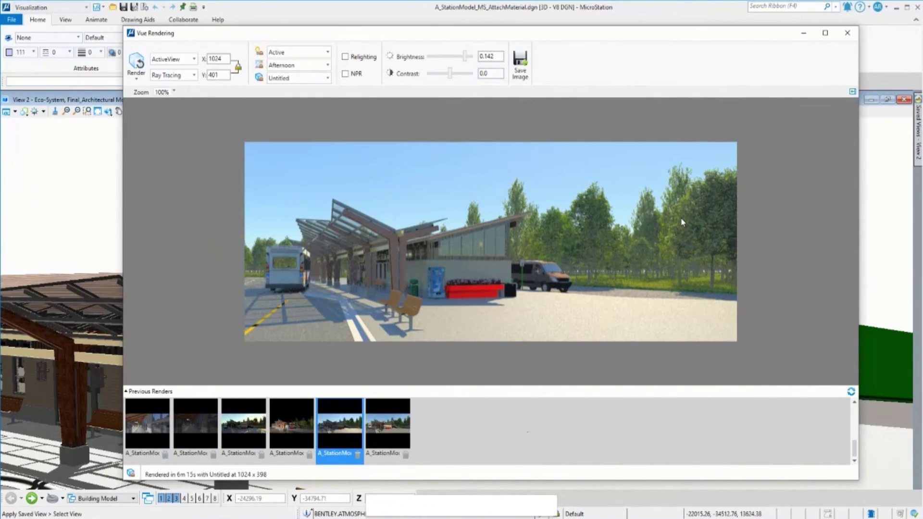
# - Scroll Previous Renders back up, then collapse and re-expand the panel
pyautogui.scroll(2, 653, 422)
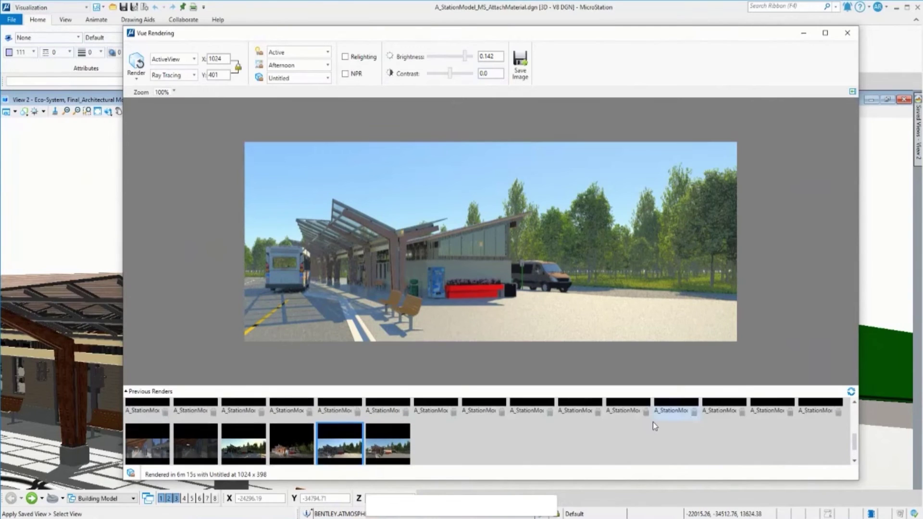
pyautogui.scroll(2, 639, 425)
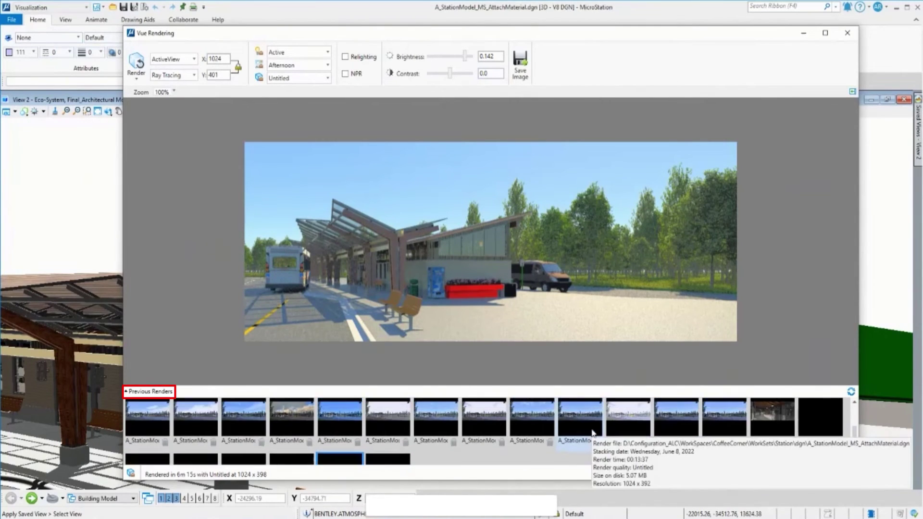
pyautogui.scroll(2, 592, 432)
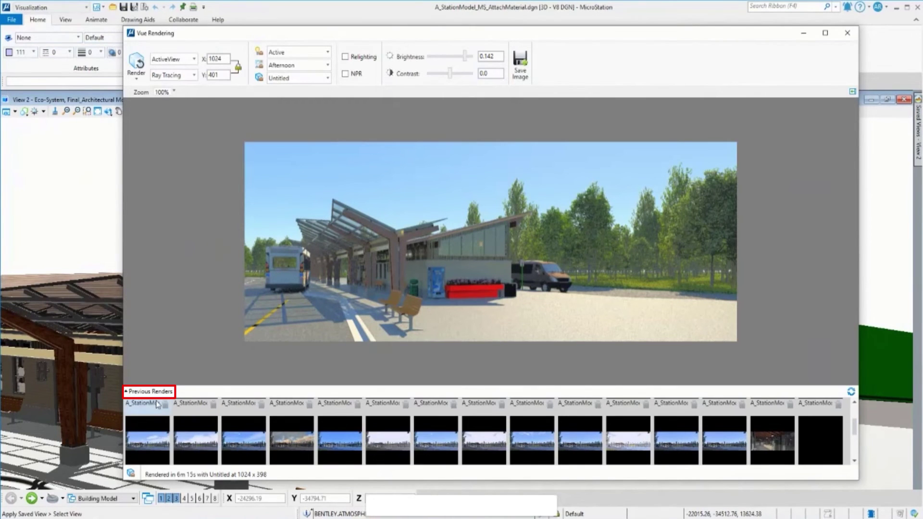
pyautogui.click(126, 391)
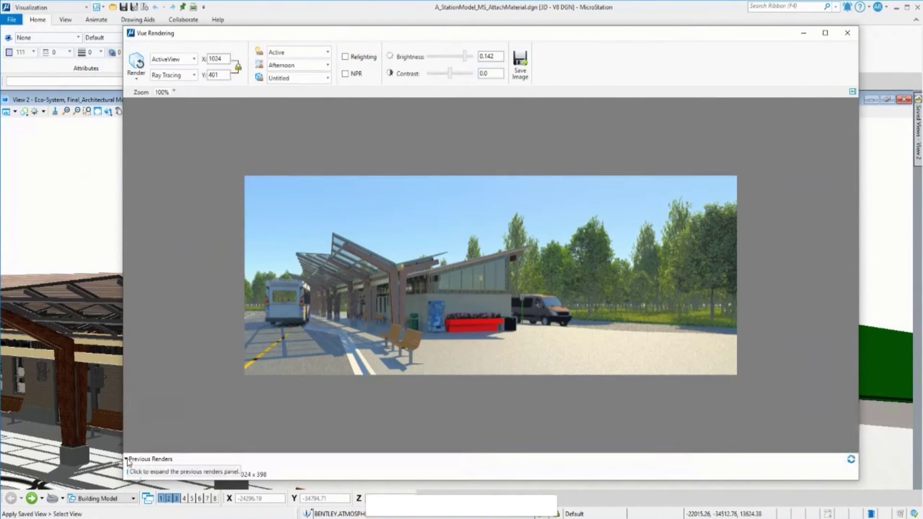
pyautogui.click(127, 459)
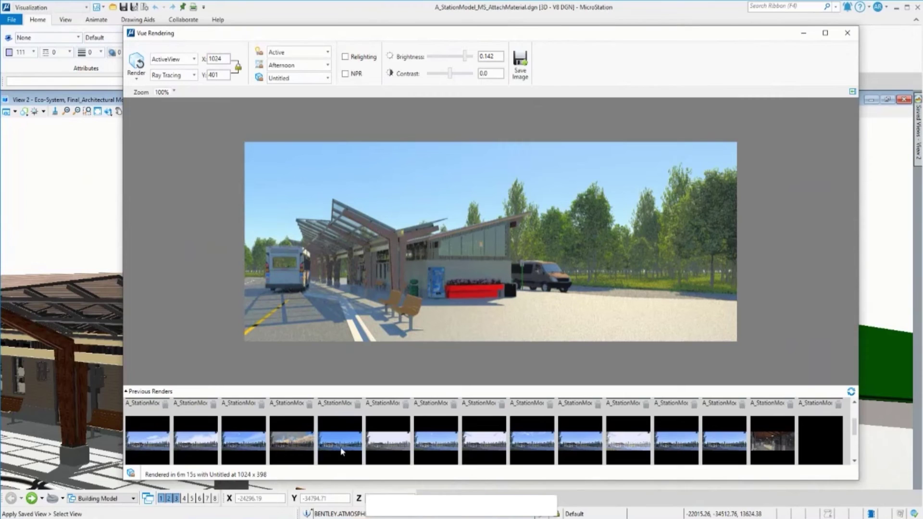
# - Load the third, ninth and twelfth earlier renders, ending on the blue-sky station view
pyautogui.scroll(2, 331, 447)
pyautogui.click(245, 425)
pyautogui.click(245, 424)
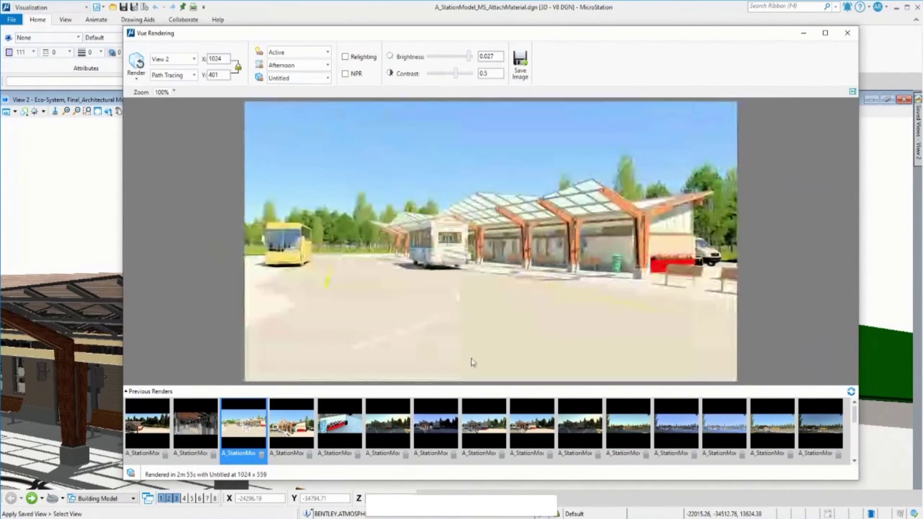
pyautogui.click(524, 425)
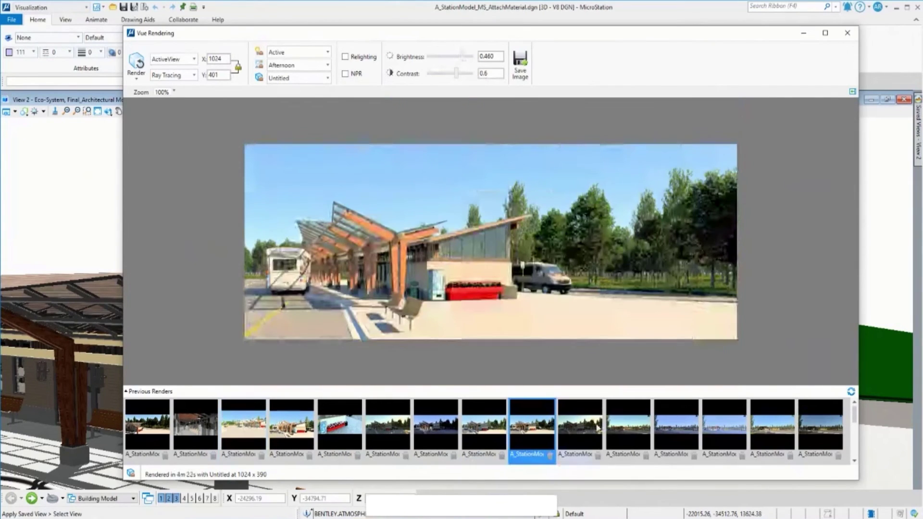
pyautogui.click(667, 428)
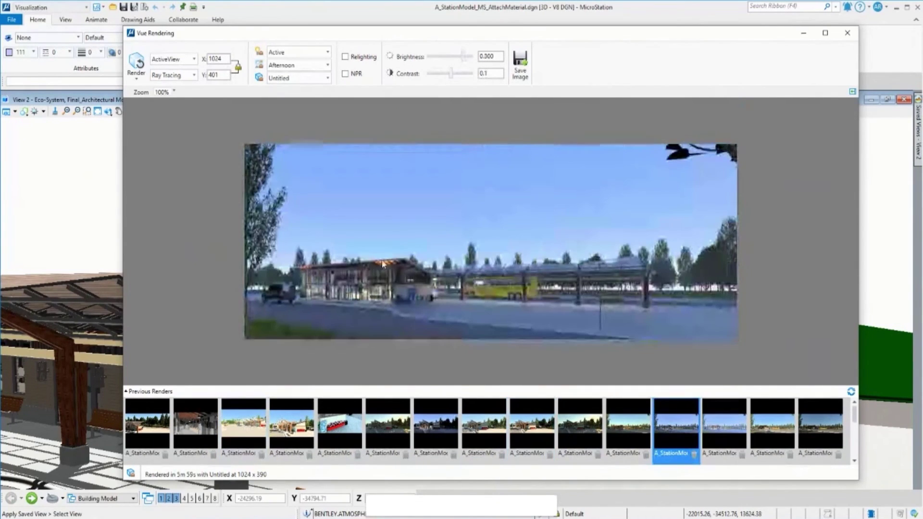